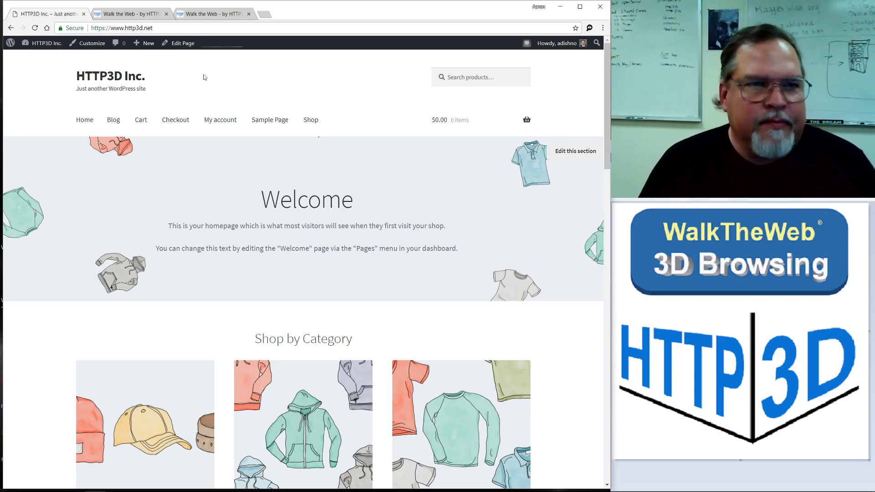
Walk into the HTTP3D Inc. 3D store, view the Hoodie's product page, and return to the 3D store
{"action": "left_click", "coordinate": [142, 15]}
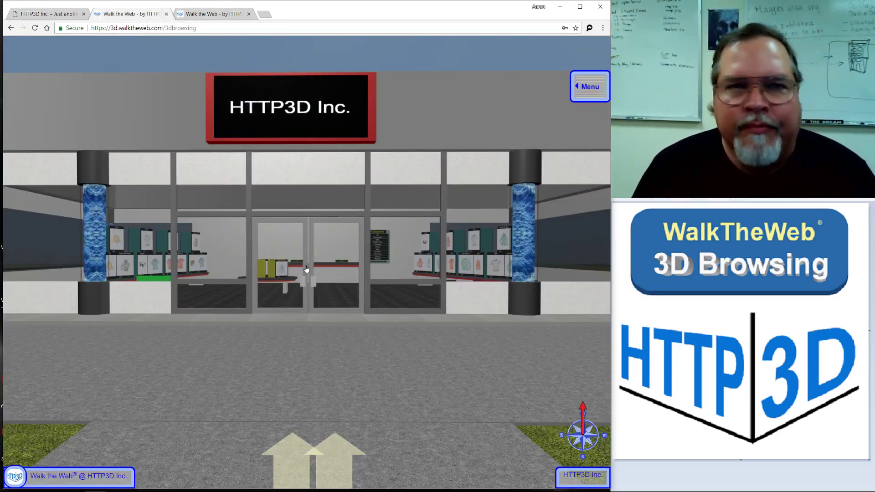
{"action": "key", "text": "Up"}
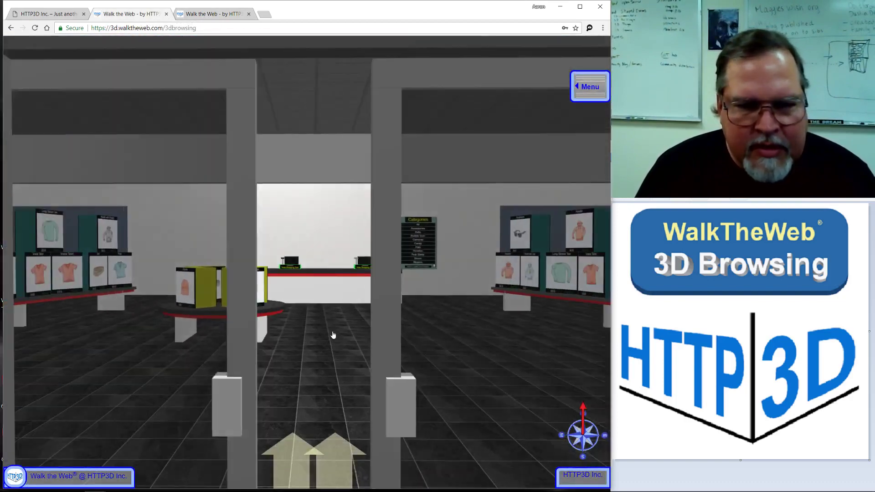
{"action": "key", "text": "Right"}
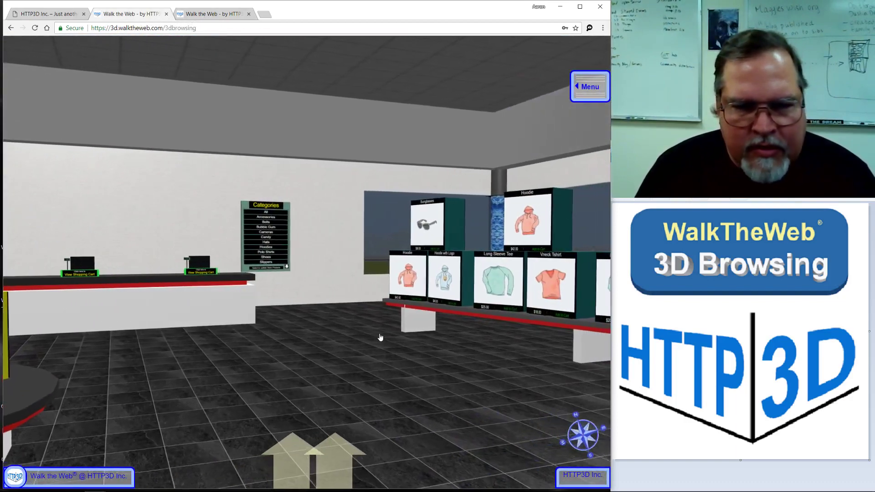
{"action": "key", "text": "Up"}
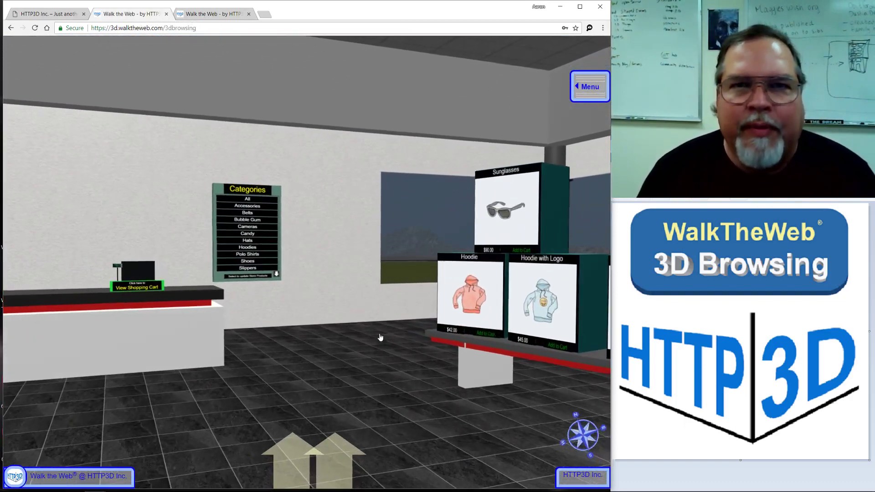
{"action": "key", "text": "Up"}
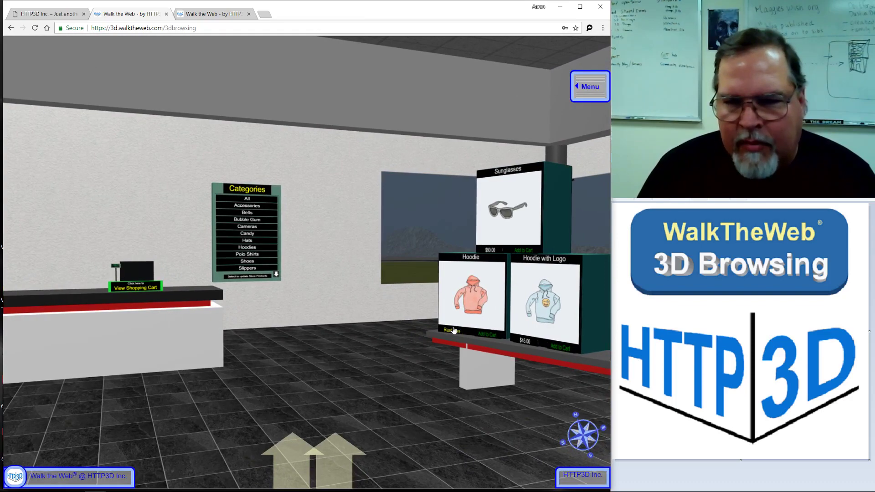
{"action": "key", "text": "Up"}
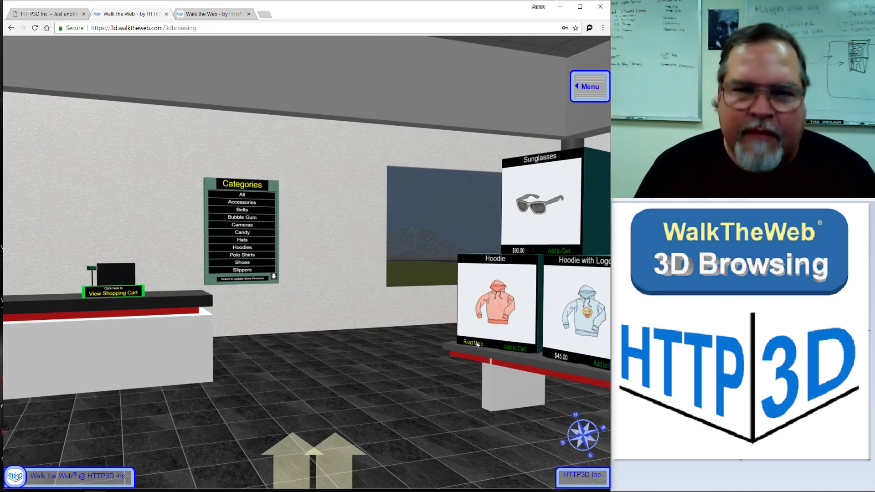
{"action": "left_click", "coordinate": [477, 343]}
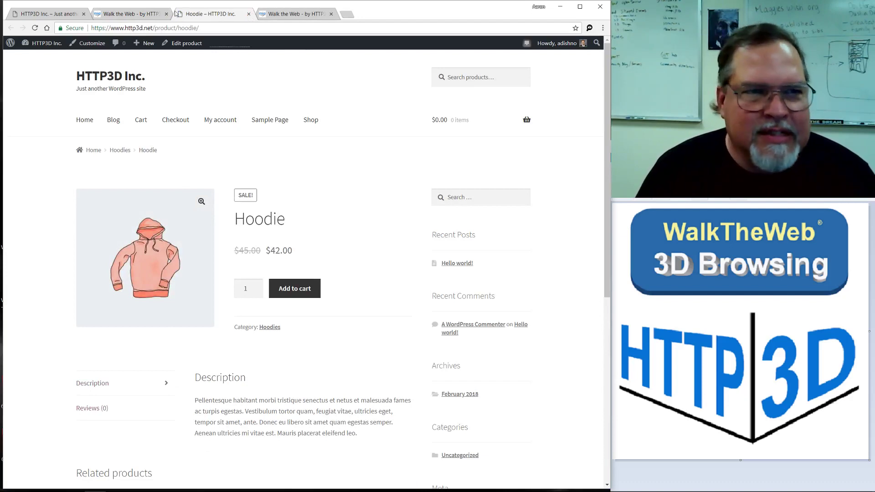
{"action": "left_click", "coordinate": [249, 15]}
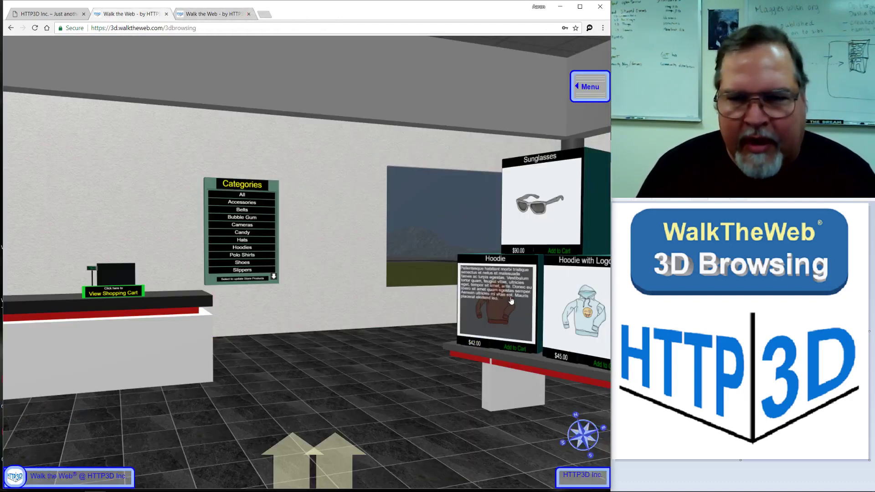
Add the Hoodie to the cart, open the shopping cart from the store's register, and return to the 3D store
{"action": "left_click", "coordinate": [518, 351]}
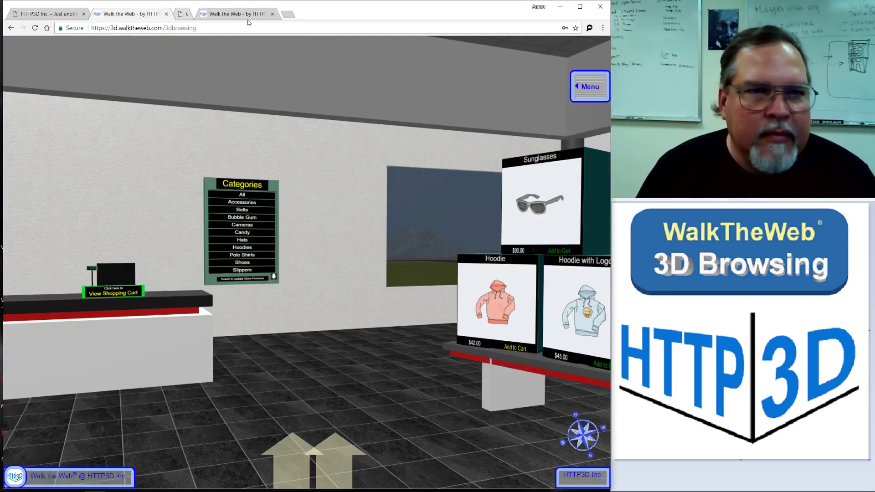
{"action": "left_click", "coordinate": [249, 14]}
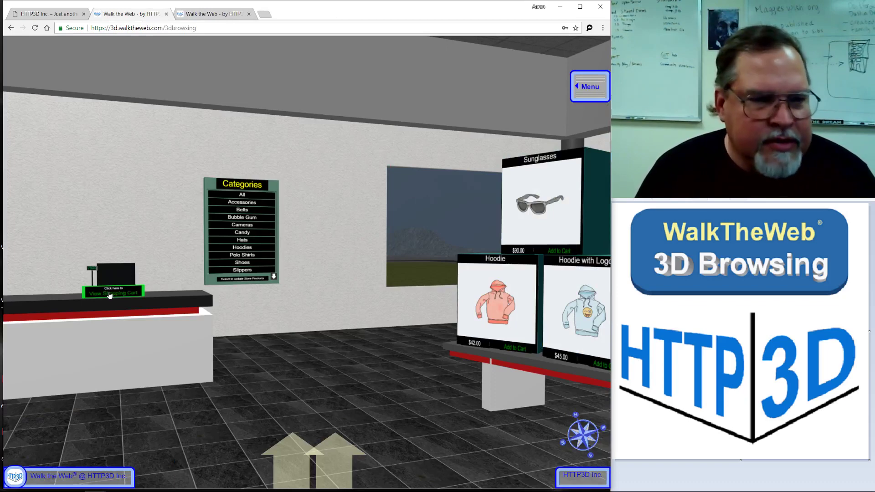
{"action": "left_click", "coordinate": [109, 293]}
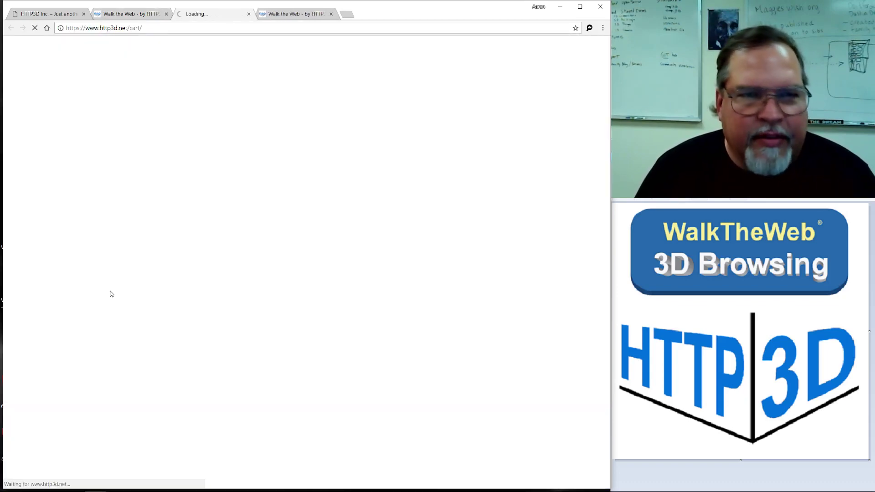
{"action": "left_click", "coordinate": [249, 14]}
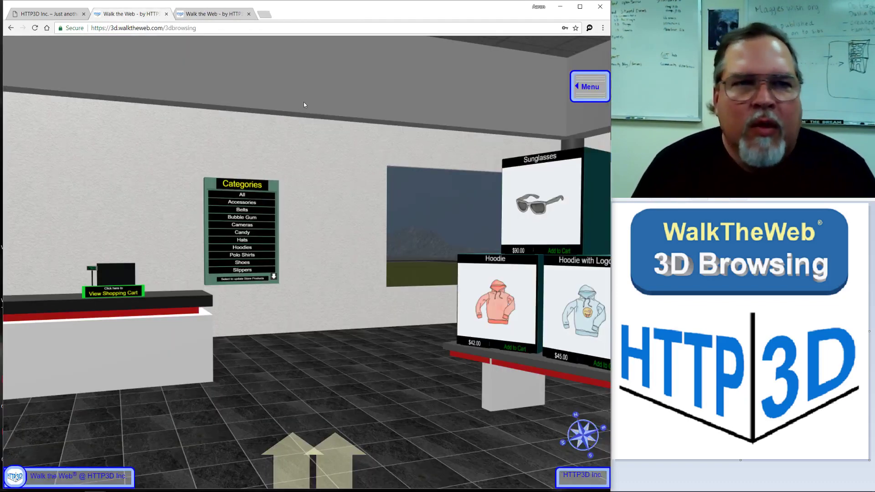
Walk through the LivingWell911 3D store to the T432 Plus display, view its product details, and close them
{"action": "left_click", "coordinate": [210, 15]}
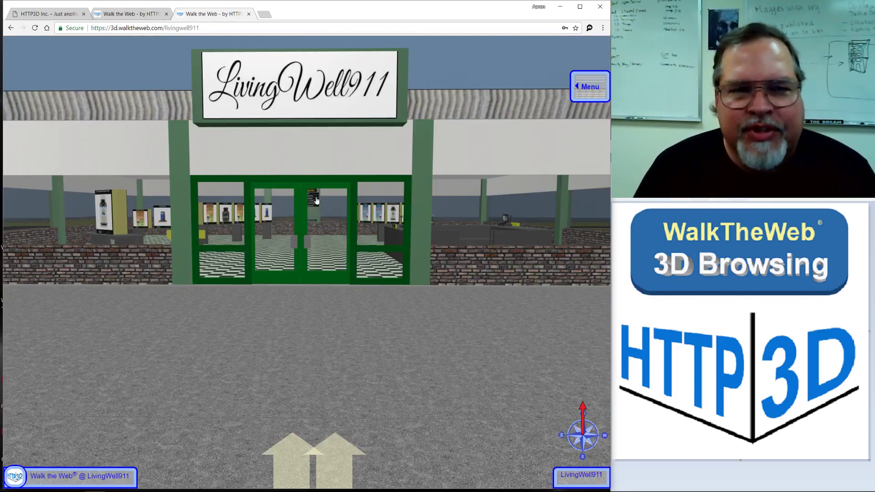
{"action": "key", "text": "Up"}
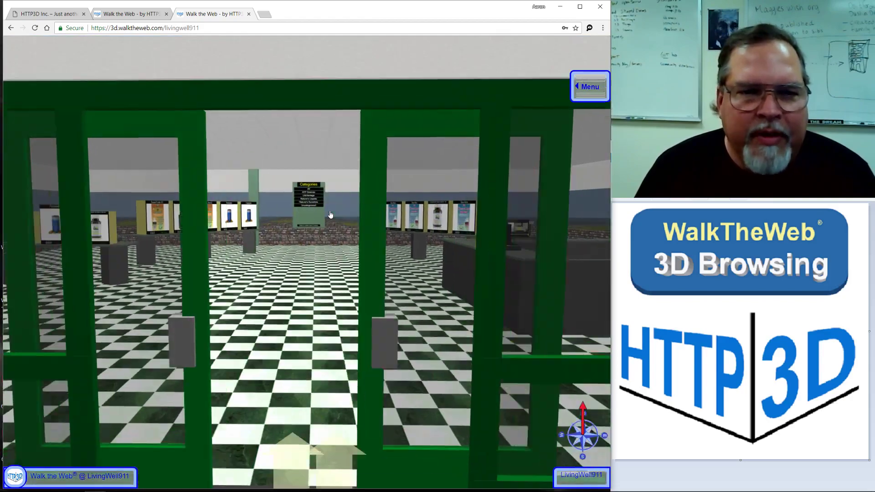
{"action": "key", "text": "Up"}
{"action": "key", "text": "Right"}
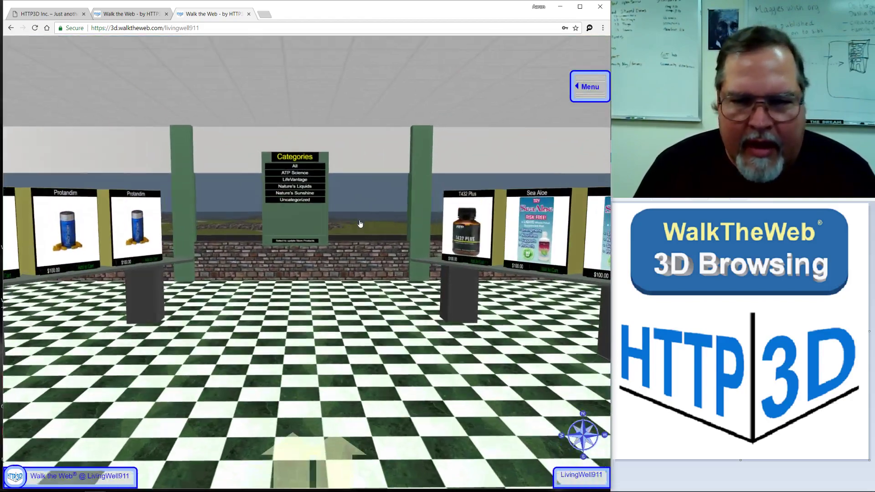
{"action": "key", "text": "Up"}
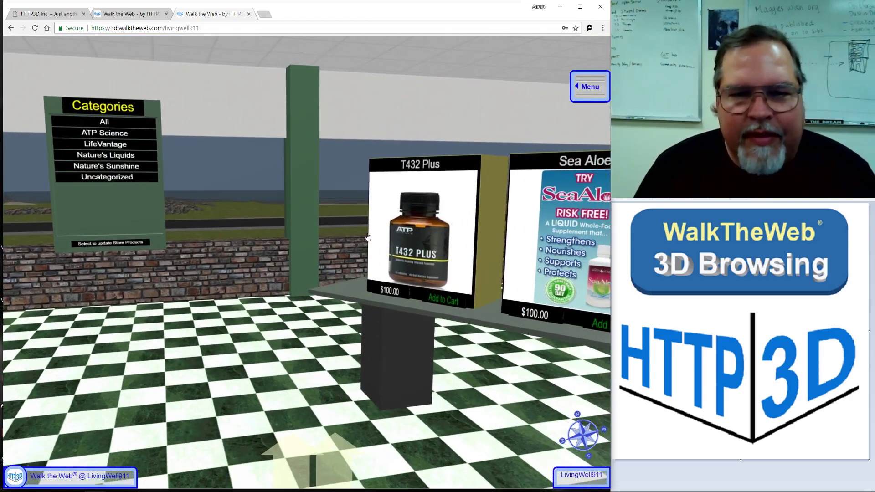
{"action": "key", "text": "Down"}
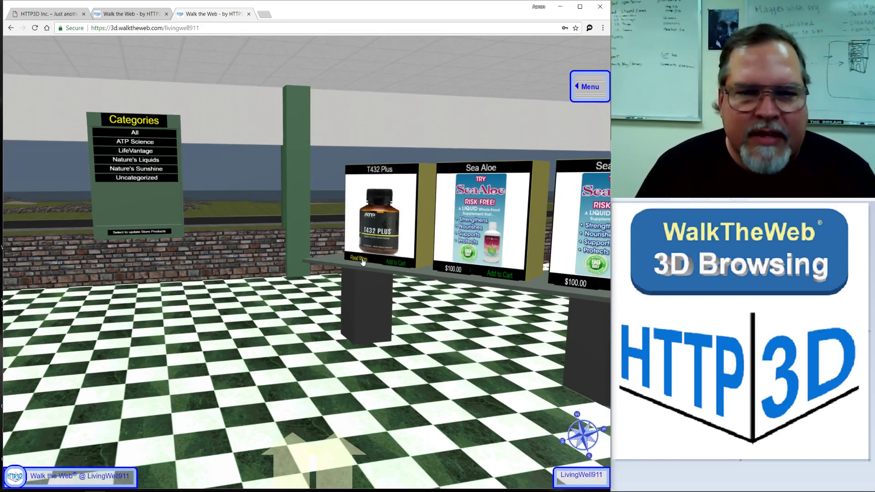
{"action": "left_click", "coordinate": [363, 259]}
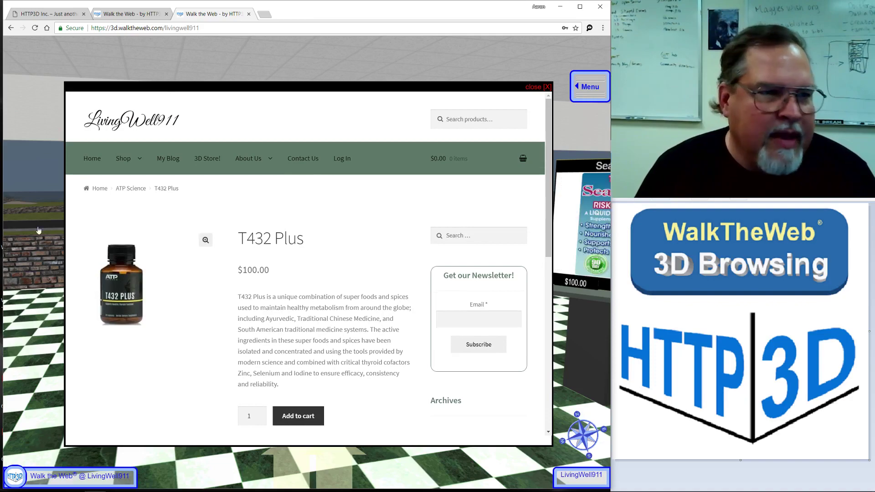
{"action": "left_click_drag", "start_coordinate": [31, 289], "coordinate": [48, 232]}
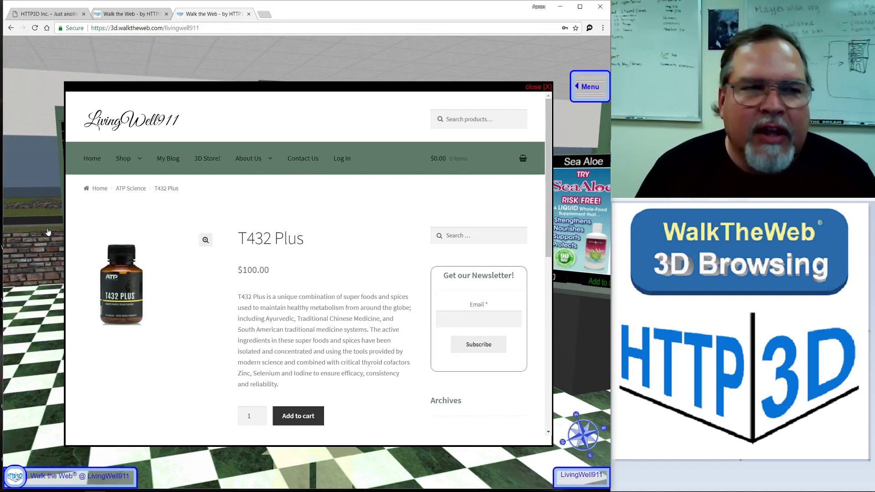
{"action": "left_click", "coordinate": [537, 88]}
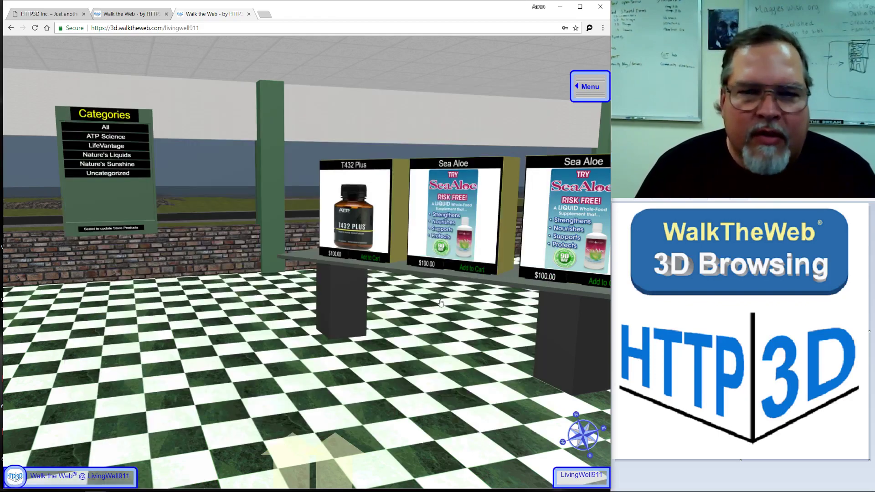
Add a Sea Aloe product from the LivingWell911 display to the cart and close the cart window
{"action": "scroll", "coordinate": [463, 334], "scroll_direction": "up", "scroll_amount": 3}
{"action": "key", "text": "Right"}
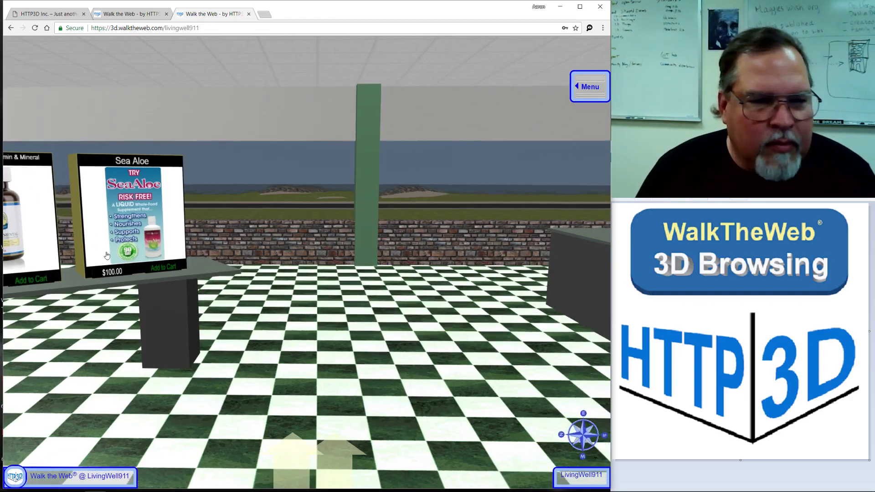
{"action": "key", "text": "Right"}
{"action": "left_click", "coordinate": [153, 268]}
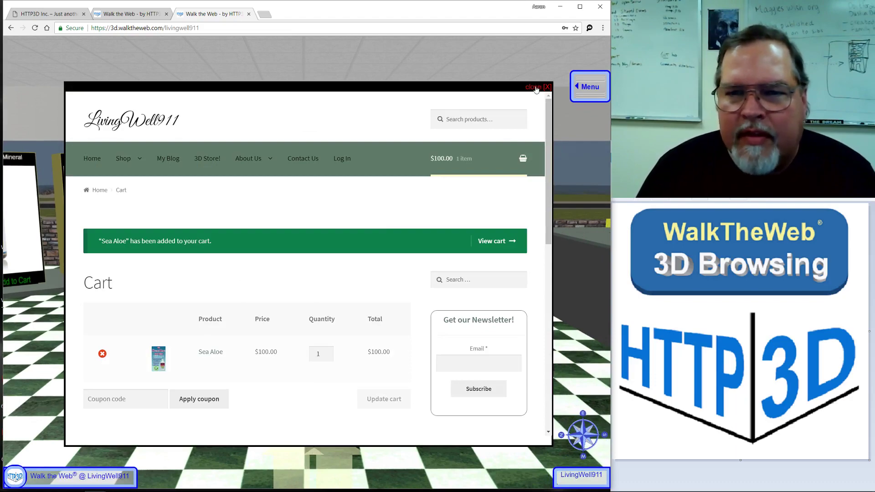
{"action": "left_click", "coordinate": [537, 90]}
Review the LivingWell911 shopping cart from the checkout counter and close it
{"action": "left_click_drag", "start_coordinate": [465, 195], "coordinate": [472, 226]}
{"action": "left_click", "coordinate": [474, 224]}
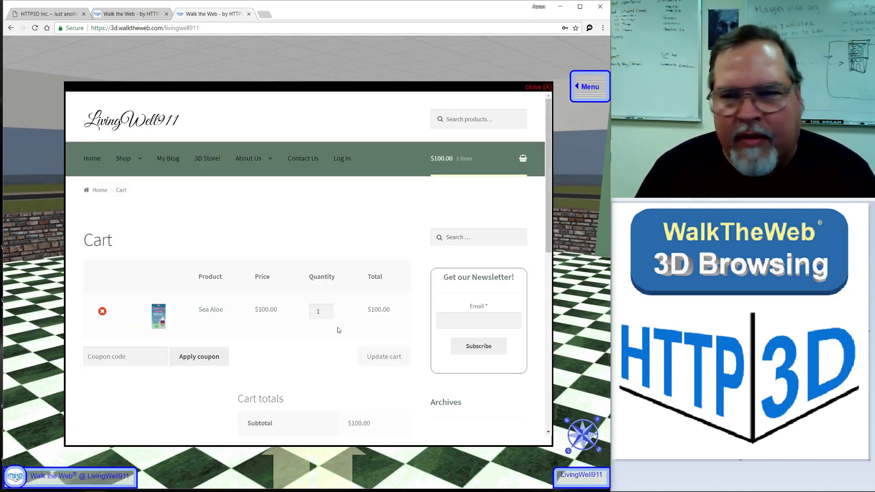
{"action": "scroll", "coordinate": [452, 221], "scroll_direction": "down", "scroll_amount": 2}
{"action": "scroll", "coordinate": [492, 155], "scroll_direction": "up", "scroll_amount": 2}
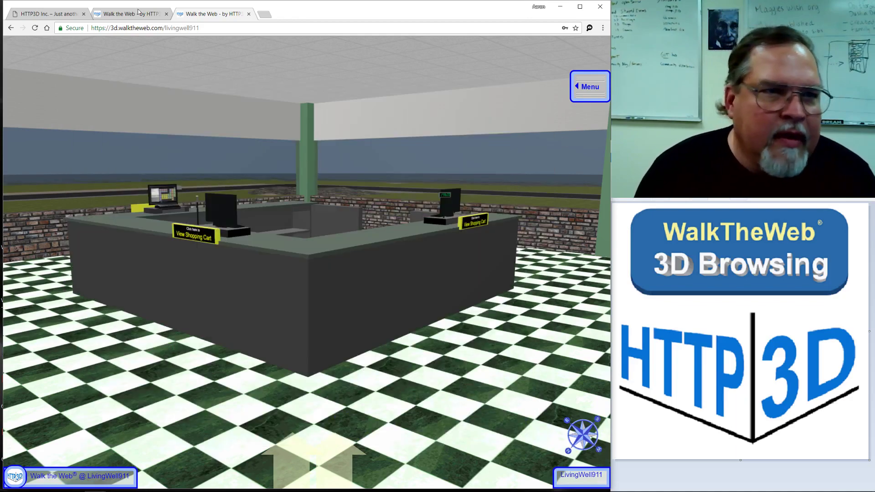
Open the WooCommerce 3D Stores page in the WordPress admin of the HTTP3D Inc. site
{"action": "left_click", "coordinate": [142, 14]}
{"action": "left_click", "coordinate": [54, 14]}
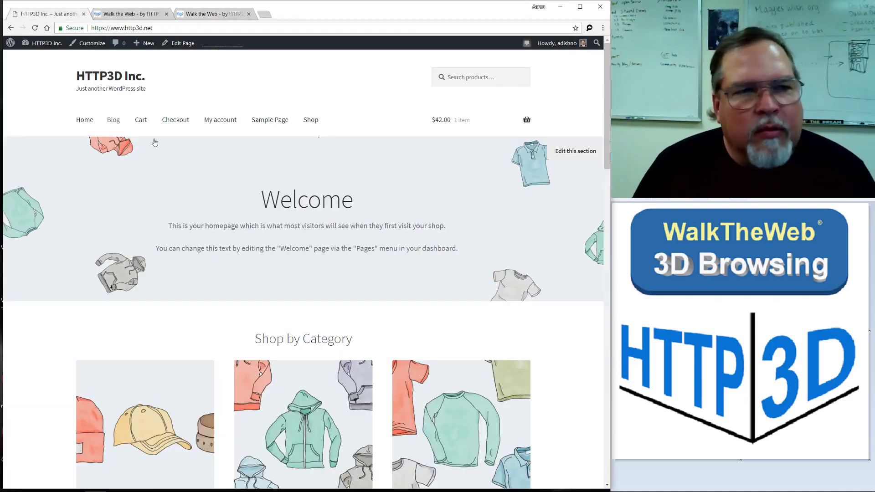
{"action": "mouse_move", "coordinate": [50, 46]}
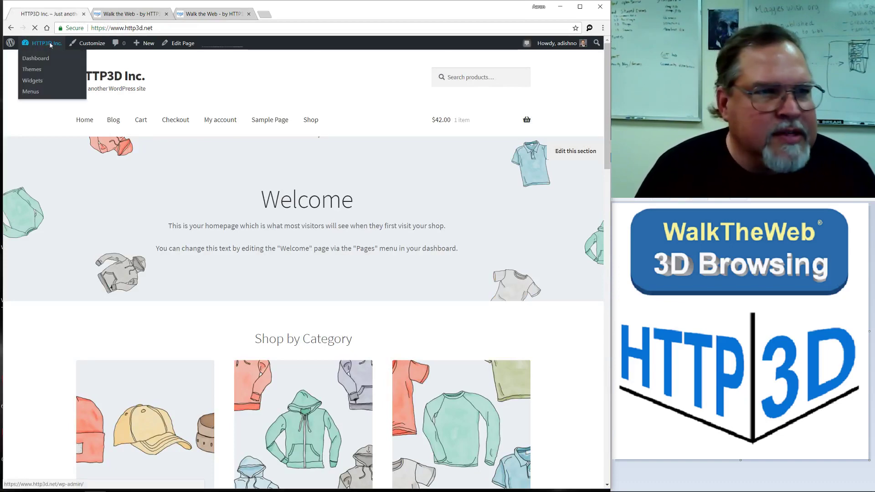
{"action": "left_click", "coordinate": [50, 44]}
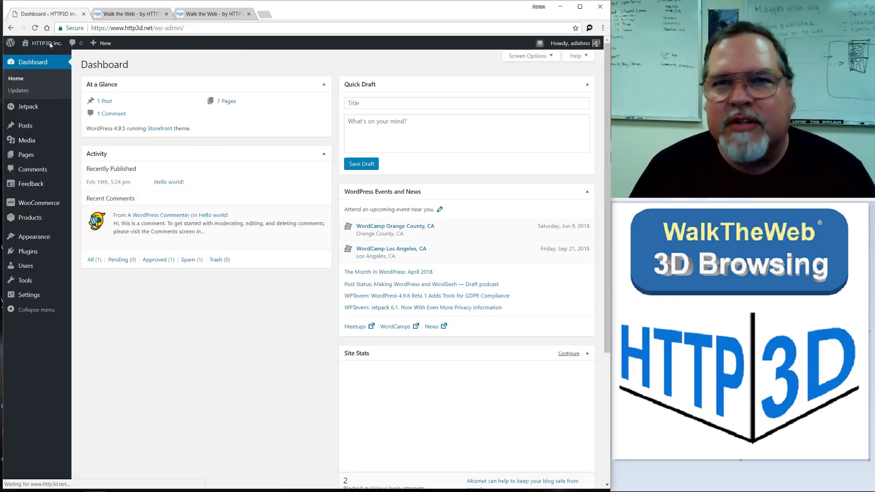
{"action": "left_click", "coordinate": [37, 207]}
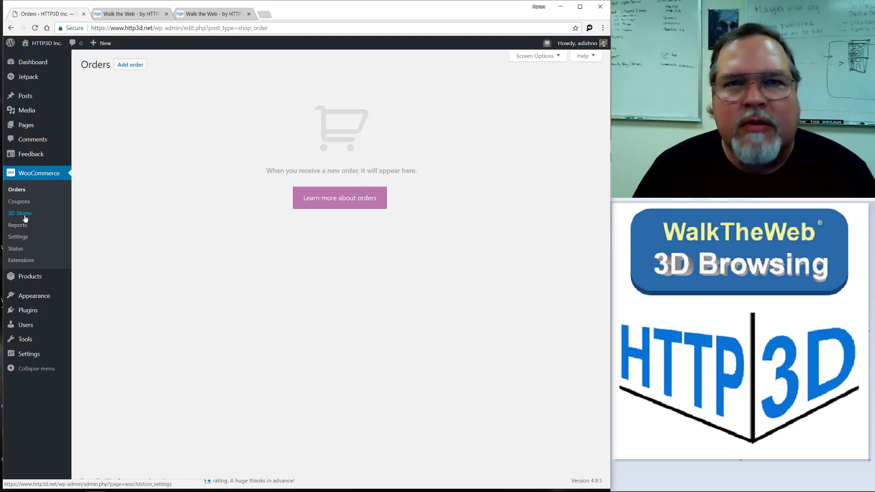
{"action": "left_click", "coordinate": [24, 216]}
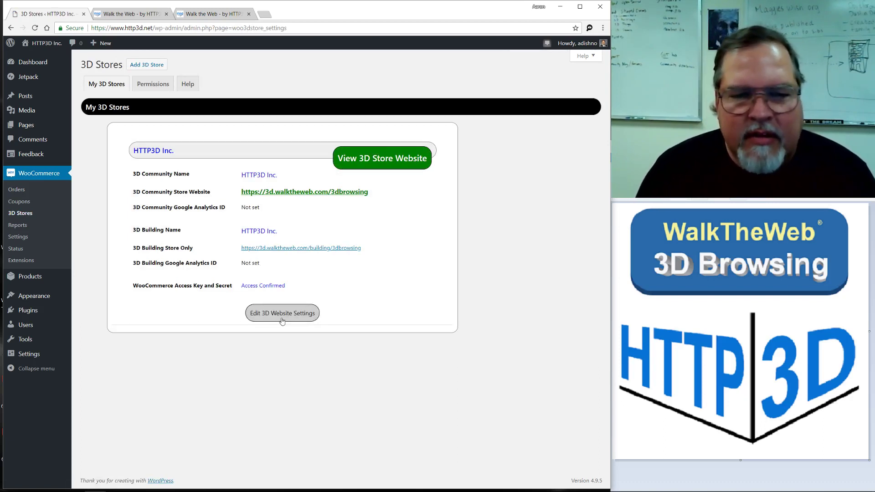
Enable opening traditional store web pages in an iframe for the HTTP3D Inc. 3D store and save the website settings
{"action": "left_click", "coordinate": [299, 321]}
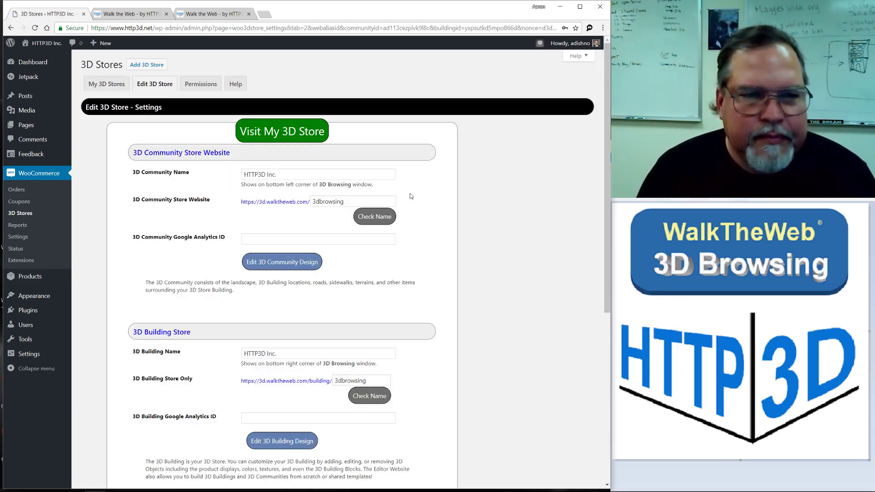
{"action": "scroll", "coordinate": [446, 201], "scroll_direction": "down", "scroll_amount": 2}
{"action": "scroll", "coordinate": [447, 200], "scroll_direction": "down", "scroll_amount": 5}
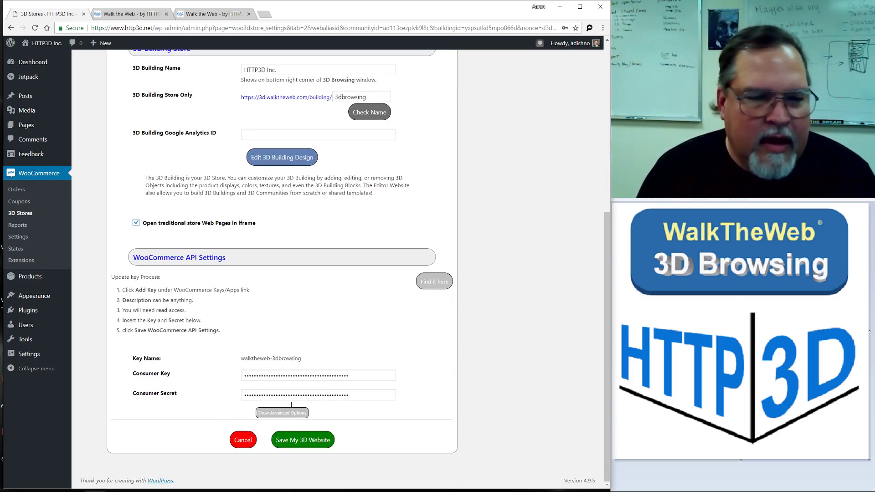
{"action": "left_click", "coordinate": [305, 441]}
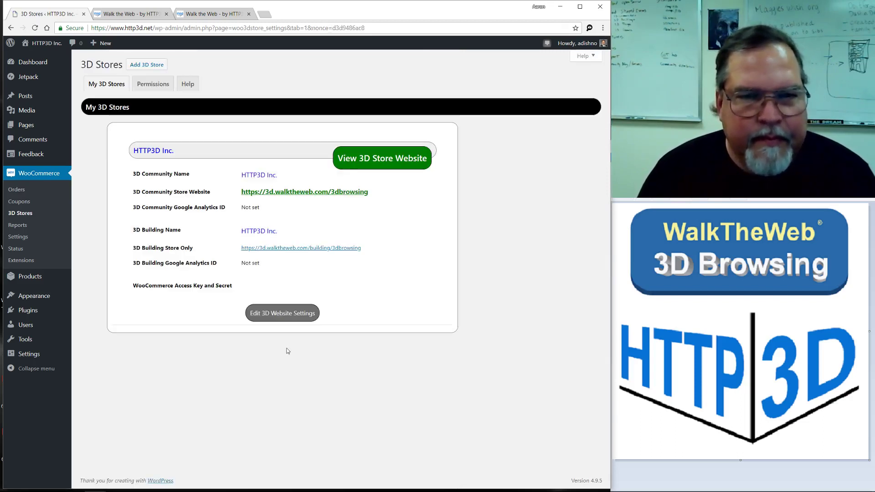
Visit the HTTP3D Inc. community 3D store, walk inside to the product displays, and check the Belt's product page before closing it
{"action": "left_click", "coordinate": [301, 193]}
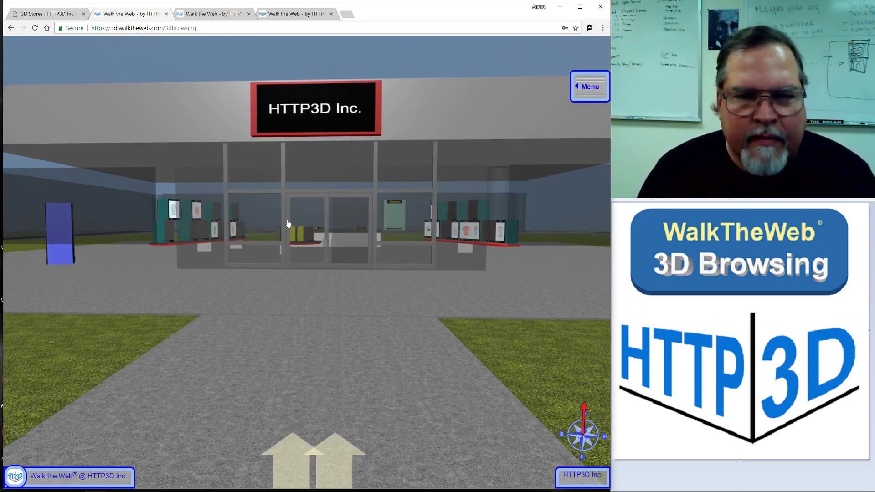
{"action": "key", "text": "Up"}
{"action": "key", "text": "Up"}
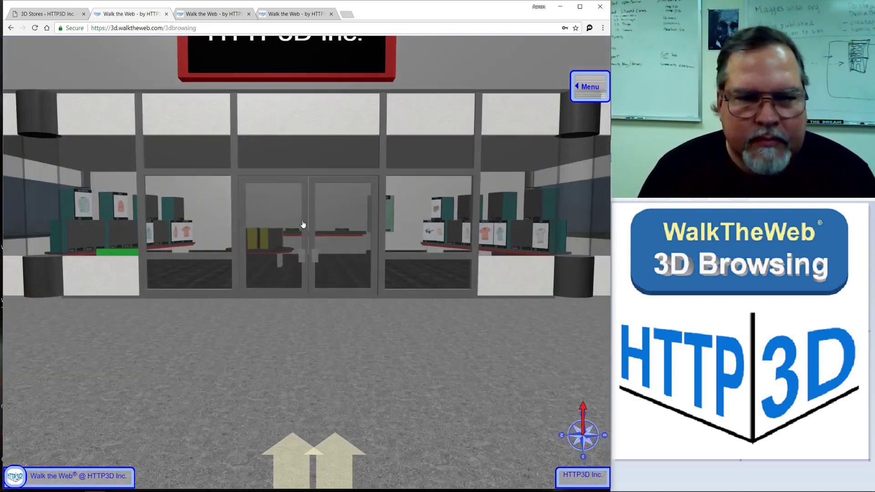
{"action": "key", "text": "Up"}
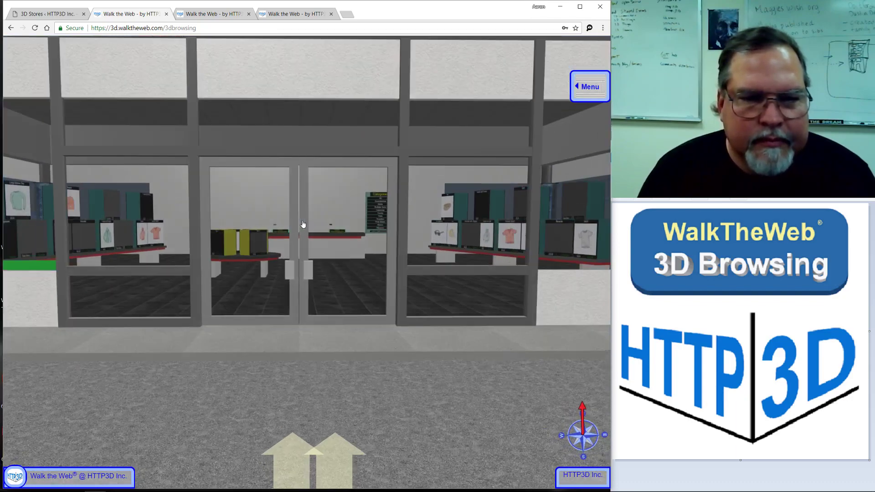
{"action": "key", "text": "Right"}
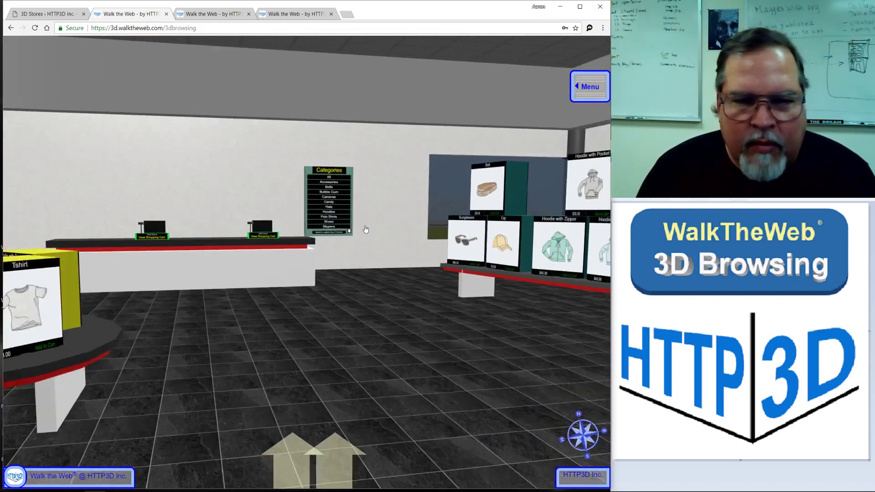
{"action": "key", "text": "Up"}
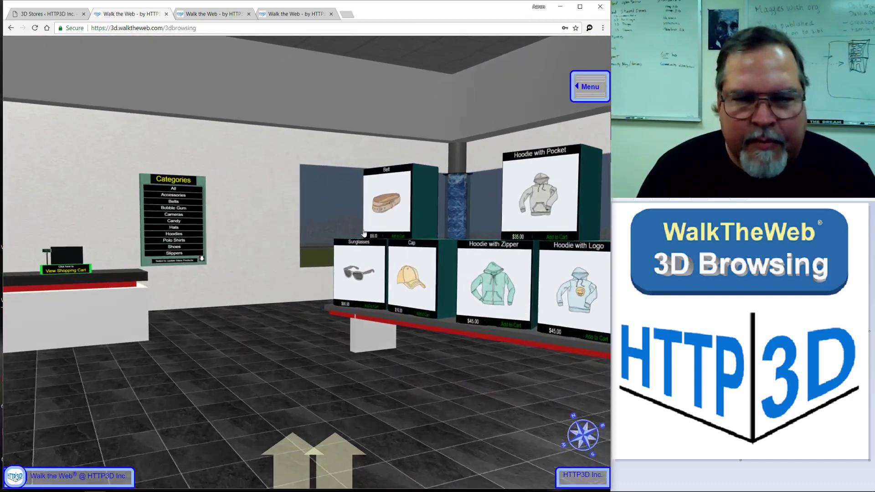
{"action": "left_click", "coordinate": [382, 237]}
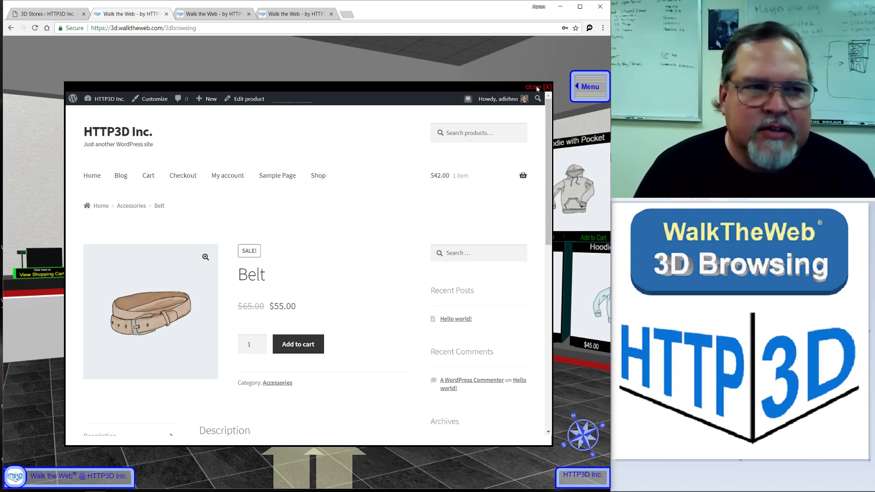
{"action": "left_click", "coordinate": [536, 88]}
Return to the WordPress admin and show the advanced options of the WooCommerce API Settings in the 3D Stores permissions
{"action": "left_click", "coordinate": [64, 14]}
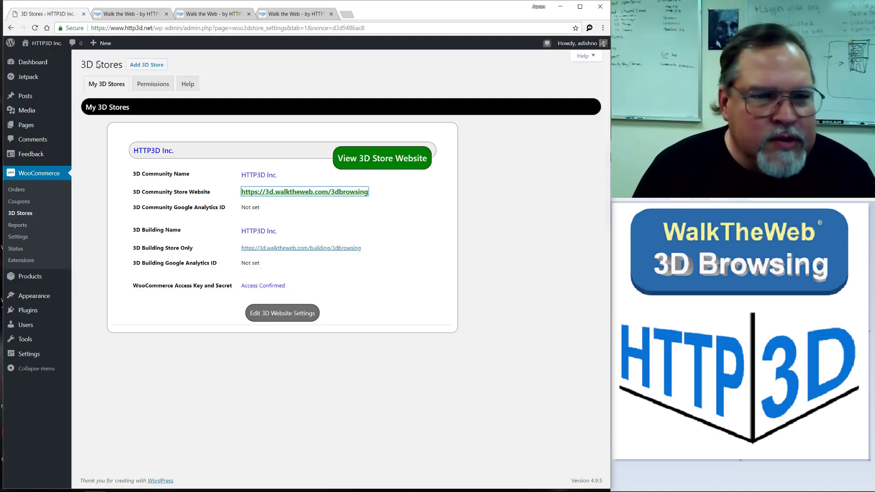
{"action": "left_click", "coordinate": [160, 86]}
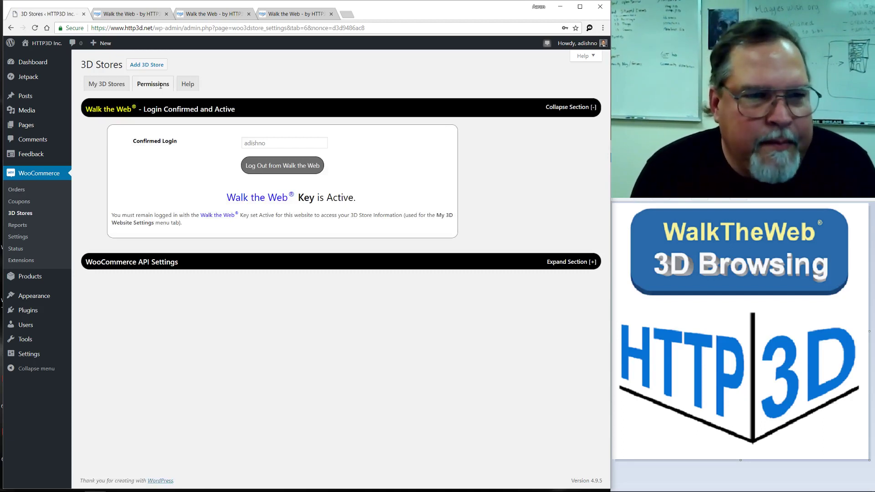
{"action": "left_click", "coordinate": [569, 262]}
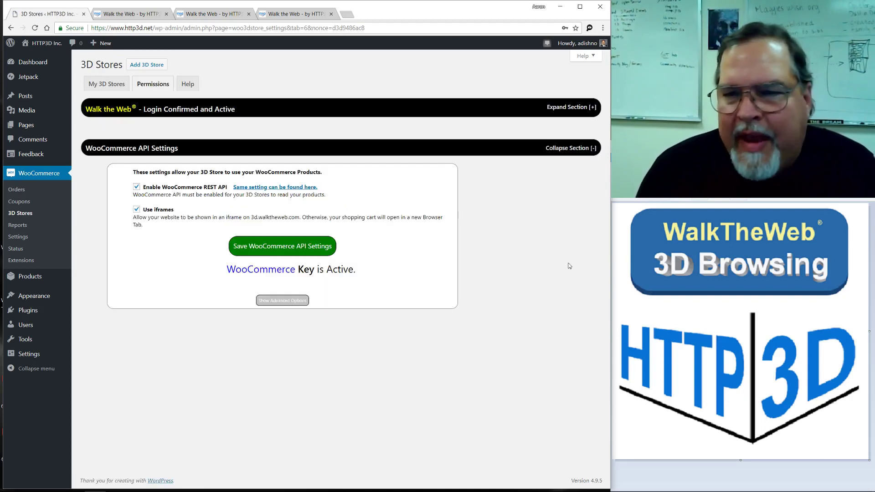
{"action": "left_click", "coordinate": [293, 301]}
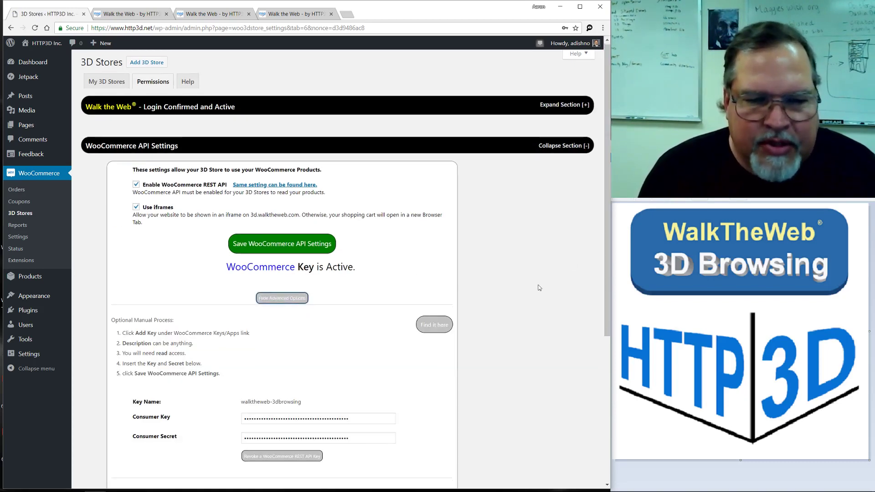
{"action": "scroll", "coordinate": [539, 289], "scroll_direction": "down", "scroll_amount": 5}
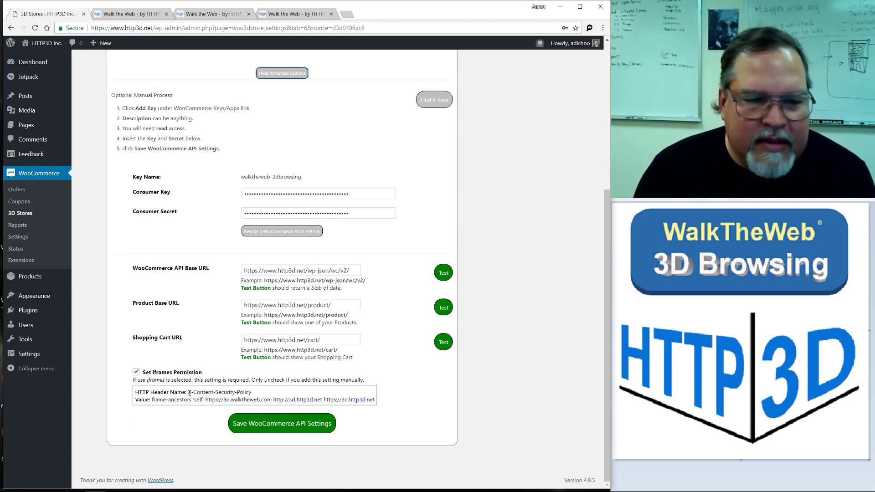
Examine the Set iframes Permission option, including its HTTP header name and the web addresses in the frame-ancestors value
{"action": "left_click_drag", "start_coordinate": [189, 393], "coordinate": [272, 394]}
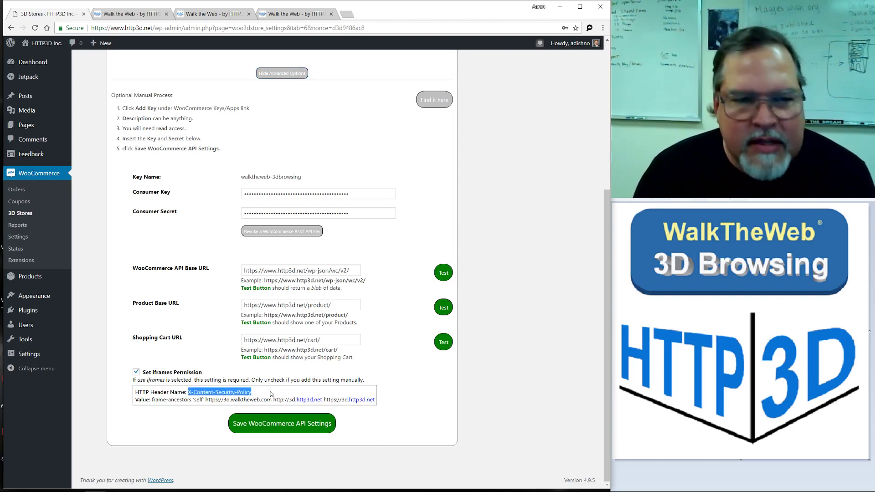
{"action": "left_click", "coordinate": [271, 394]}
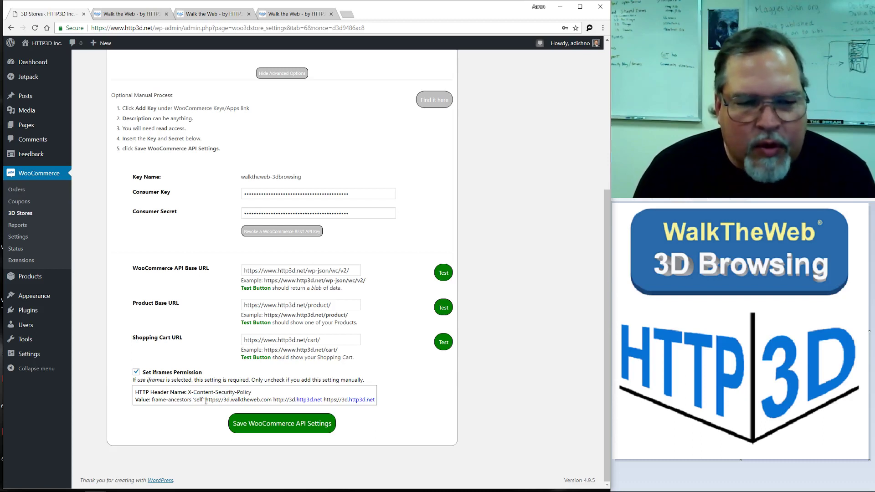
{"action": "left_click_drag", "start_coordinate": [206, 401], "coordinate": [273, 406]}
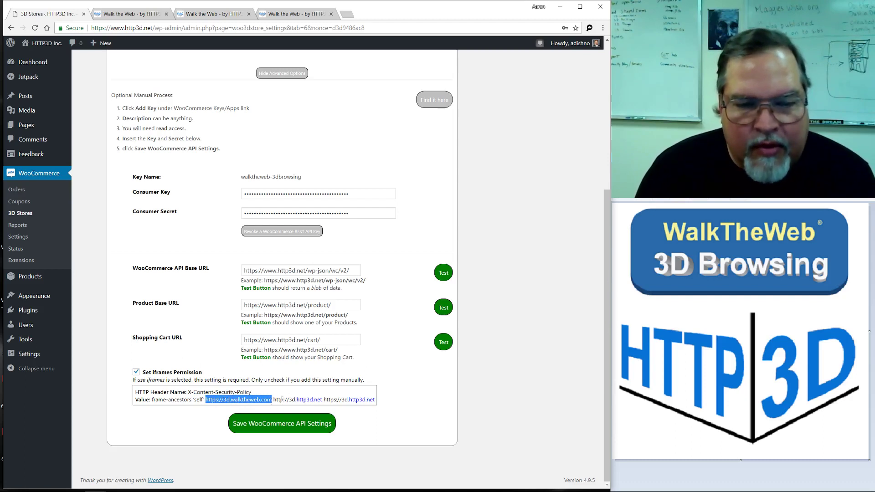
{"action": "left_click_drag", "start_coordinate": [273, 400], "coordinate": [324, 399]}
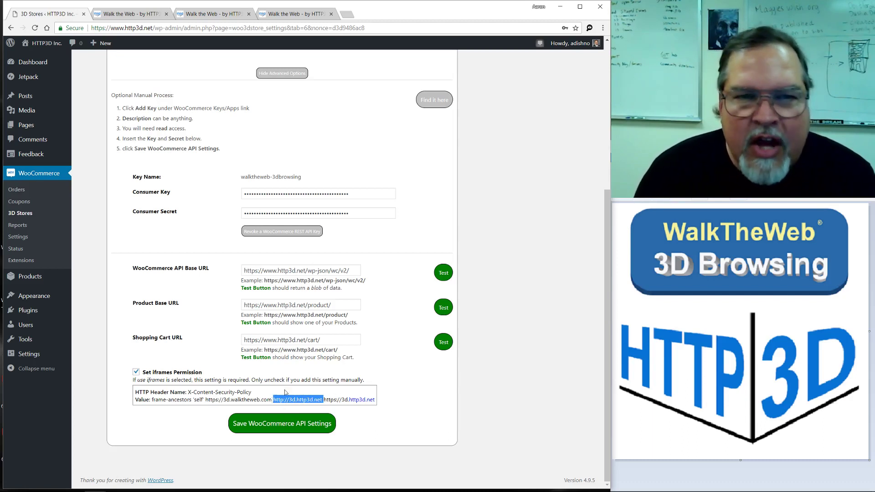
{"action": "left_click", "coordinate": [350, 398]}
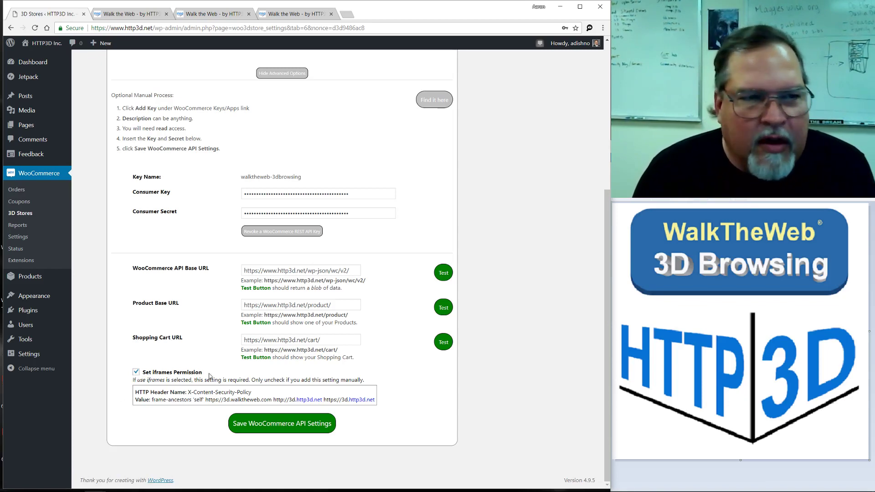
{"action": "scroll", "coordinate": [209, 375], "scroll_direction": "up", "scroll_amount": 3}
{"action": "scroll", "coordinate": [209, 376], "scroll_direction": "down", "scroll_amount": 3}
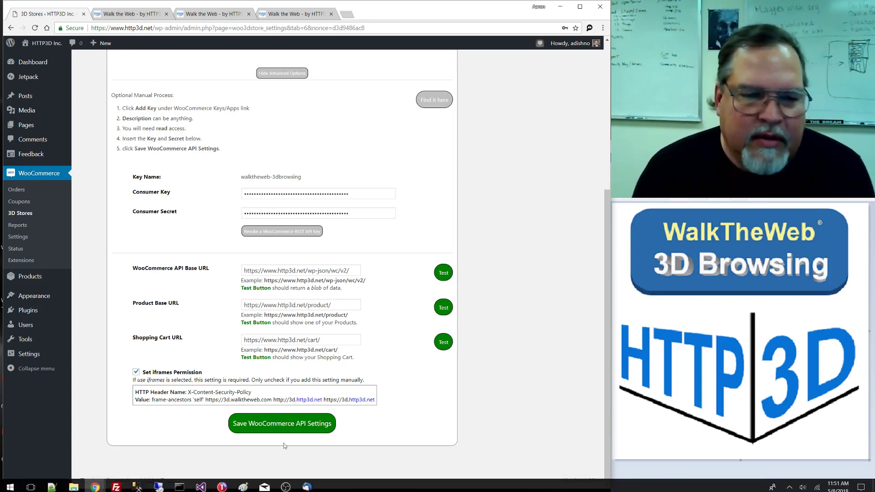
{"action": "scroll", "coordinate": [268, 397], "scroll_direction": "up", "scroll_amount": 1}
{"action": "scroll", "coordinate": [268, 398], "scroll_direction": "up", "scroll_amount": 5}
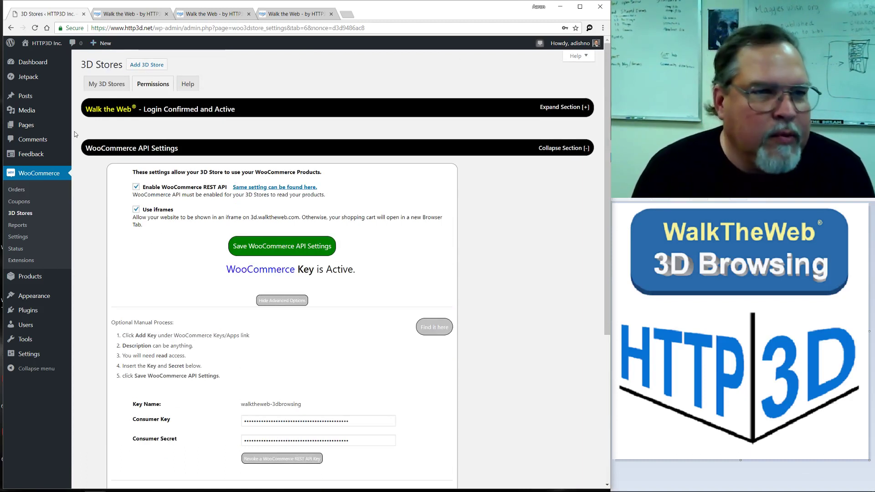
Open the HTTP3D Inc. 3D website settings and check the option for opening traditional store web pages in an iframe
{"action": "left_click", "coordinate": [21, 214]}
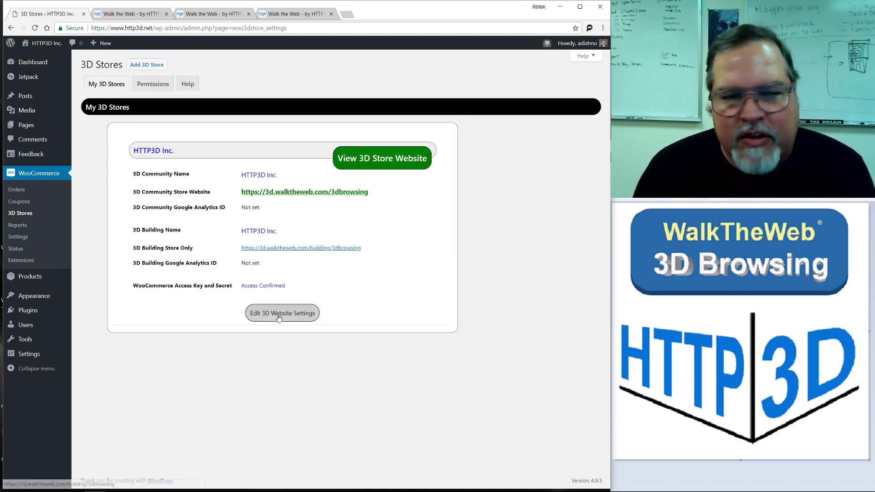
{"action": "left_click", "coordinate": [291, 313]}
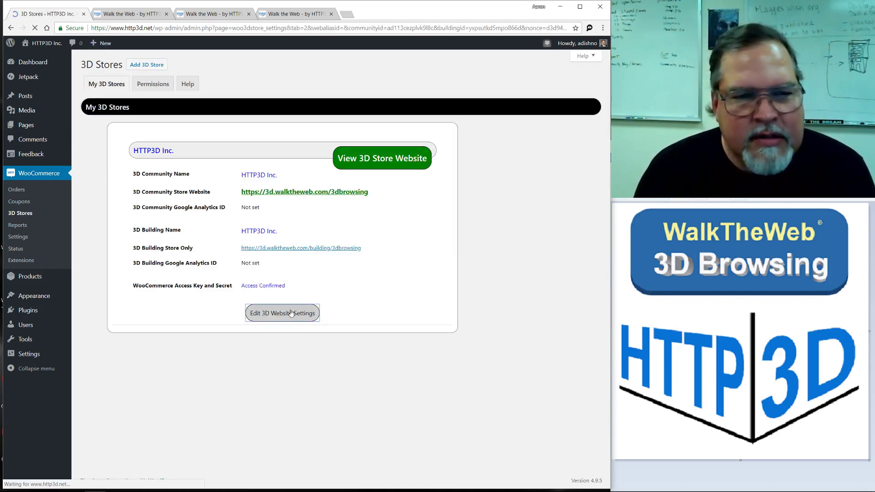
{"action": "scroll", "coordinate": [290, 314], "scroll_direction": "down", "scroll_amount": 5}
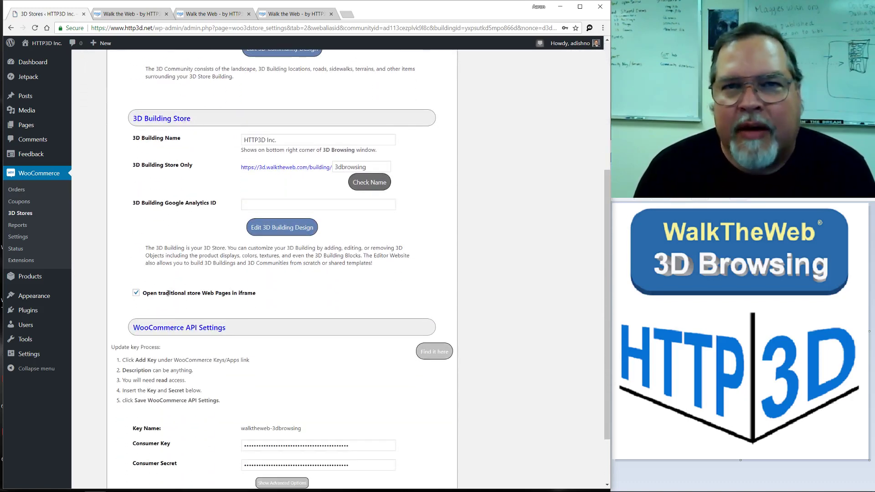
{"action": "scroll", "coordinate": [168, 294], "scroll_direction": "down", "scroll_amount": 2}
{"action": "scroll", "coordinate": [261, 237], "scroll_direction": "up", "scroll_amount": 3}
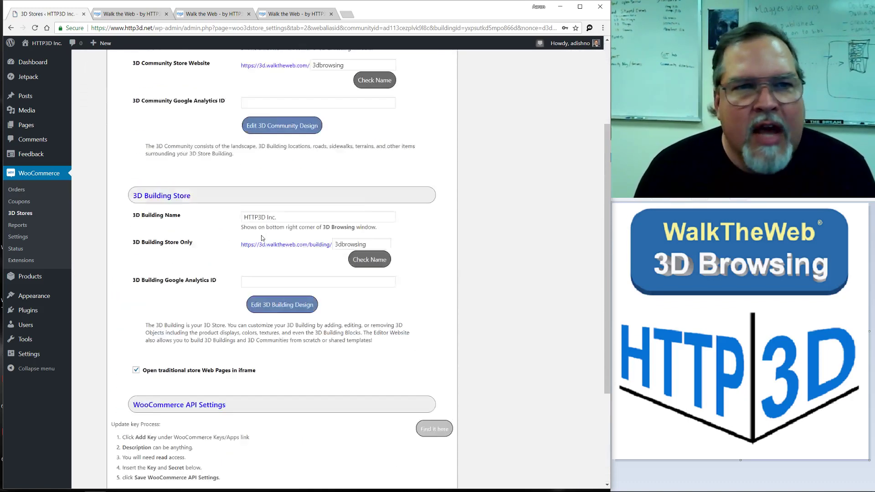
{"action": "scroll", "coordinate": [261, 235], "scroll_direction": "up", "scroll_amount": 3}
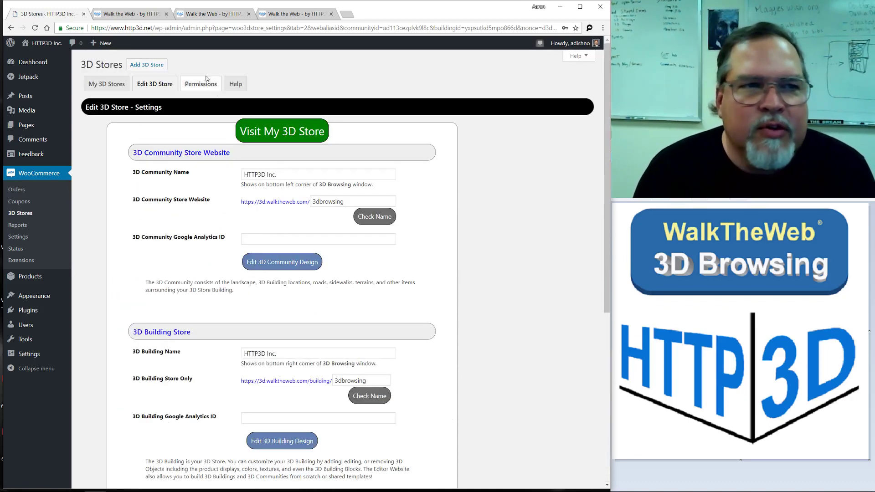
Return to the 3D store, check the Sunglasses product page from its display, and close it
{"action": "left_click", "coordinate": [149, 15]}
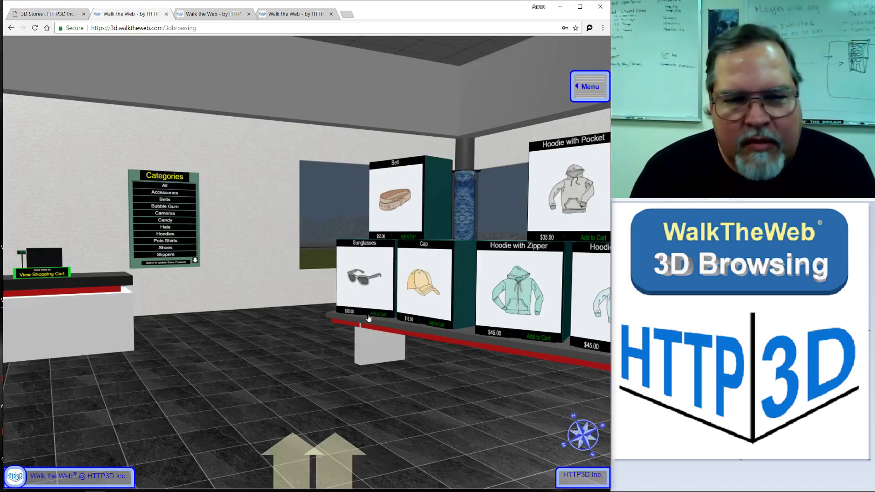
{"action": "left_click", "coordinate": [349, 312]}
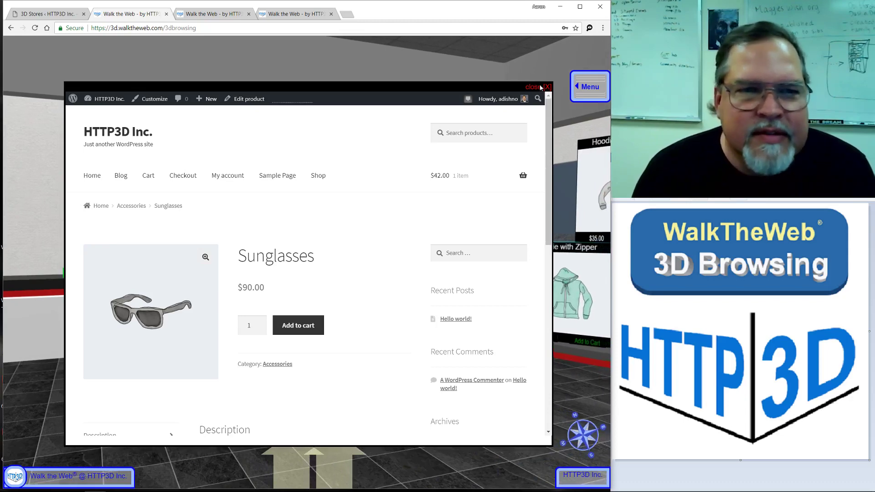
{"action": "left_click", "coordinate": [540, 88]}
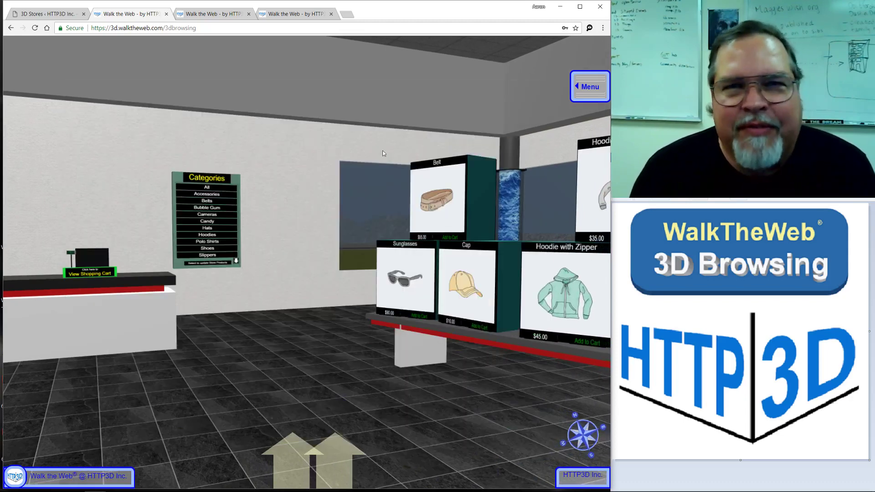